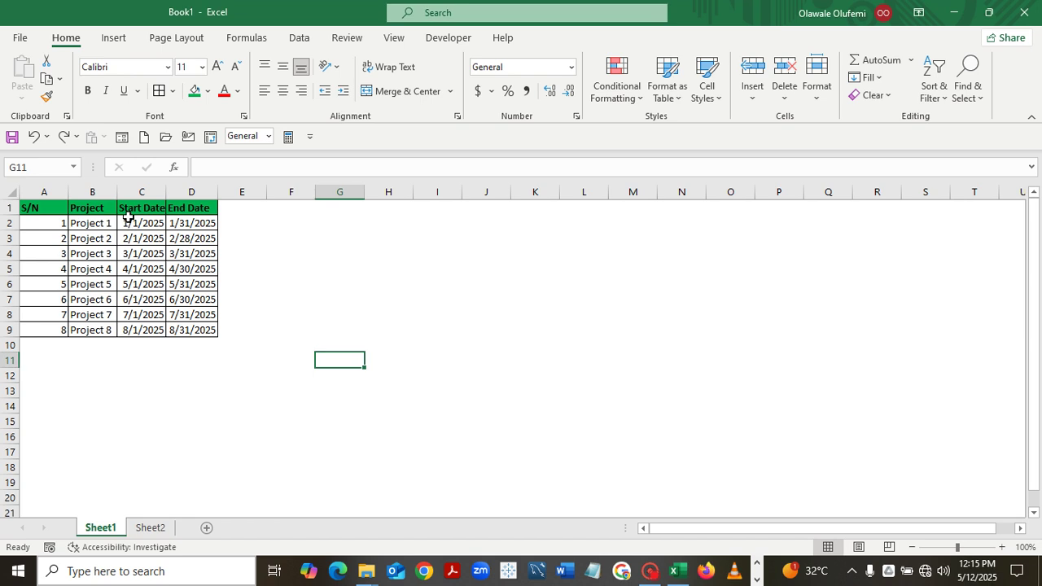
Apply the Long Date format to the start and end dates in C2:D9 on Sheet1
left_click_drag(129, 223, 177, 329)
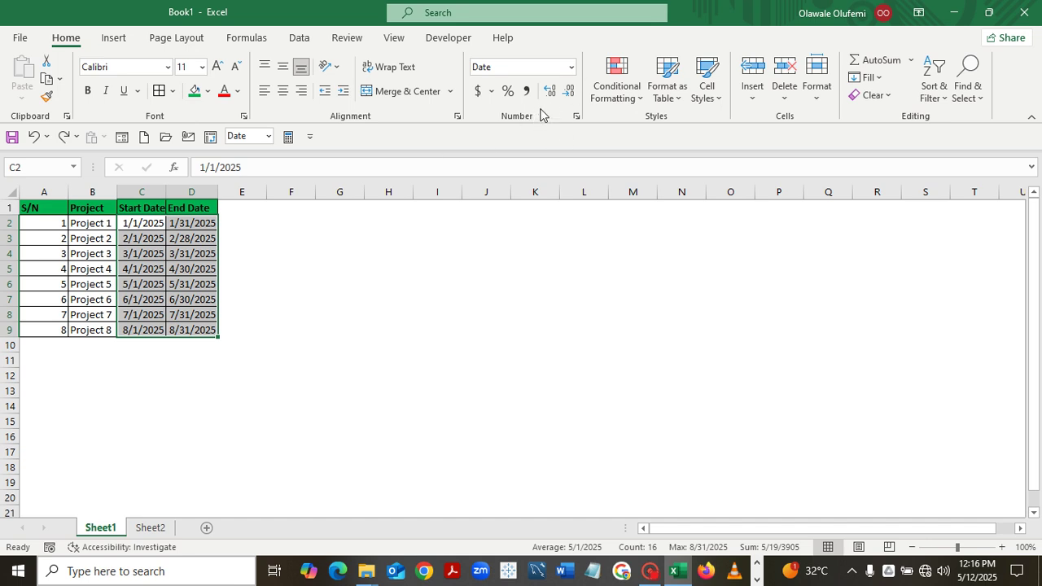
left_click(571, 68)
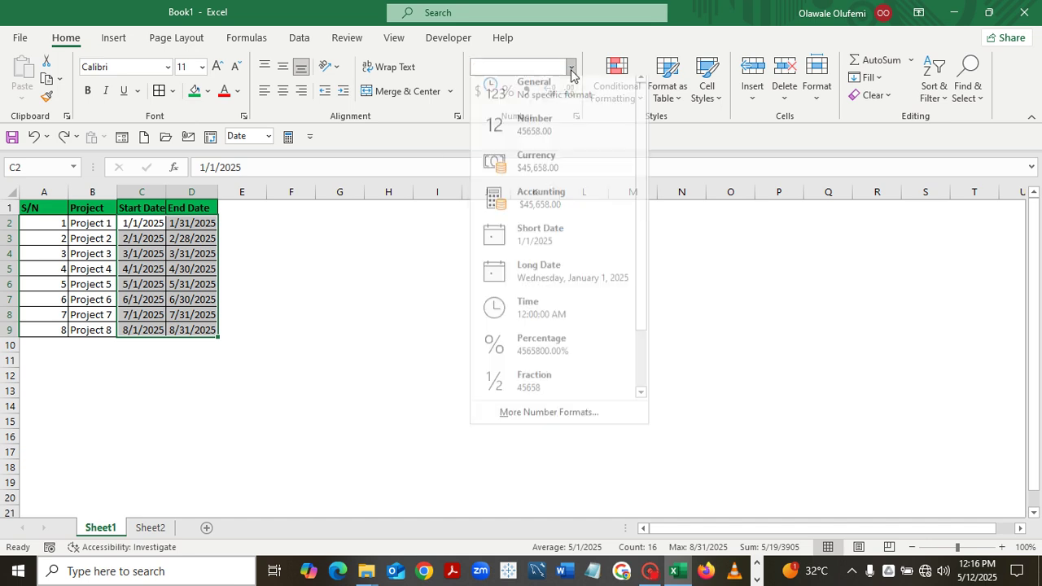
left_click(567, 278)
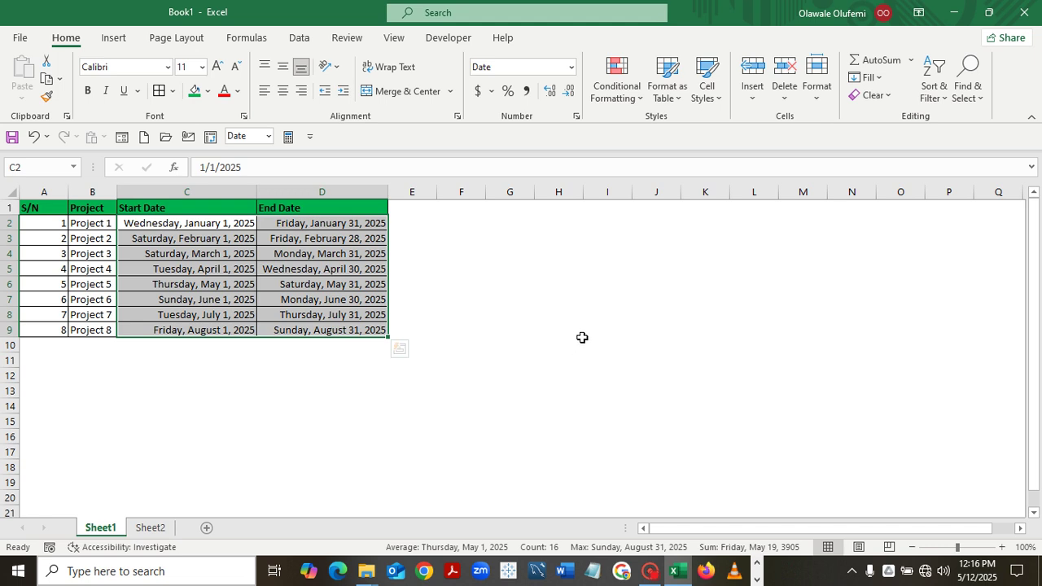
left_click(588, 376)
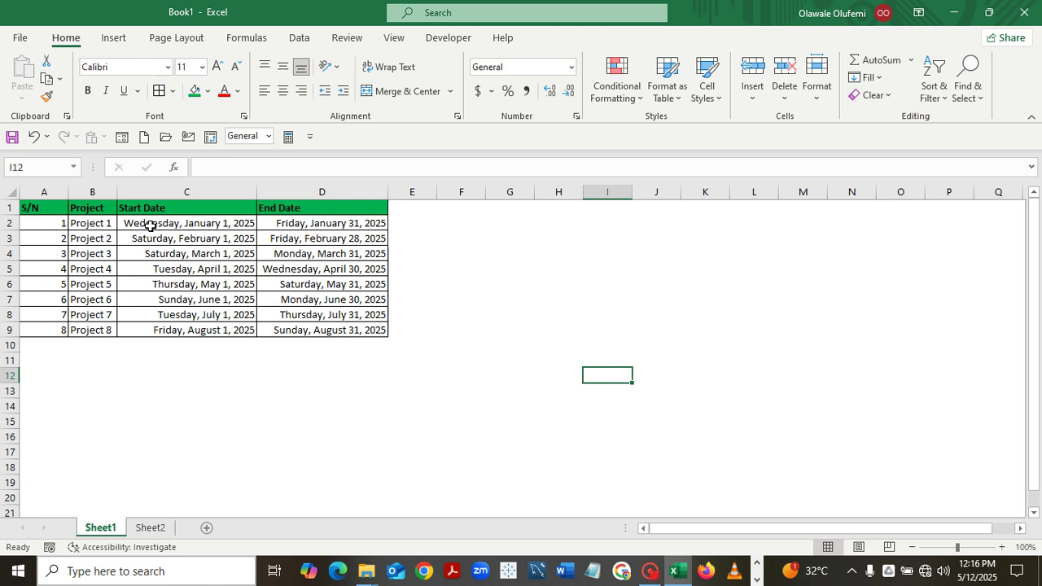
Switch the start and end dates in C2:D9 on Sheet1 to the Short Date format
left_click_drag(146, 225, 309, 323)
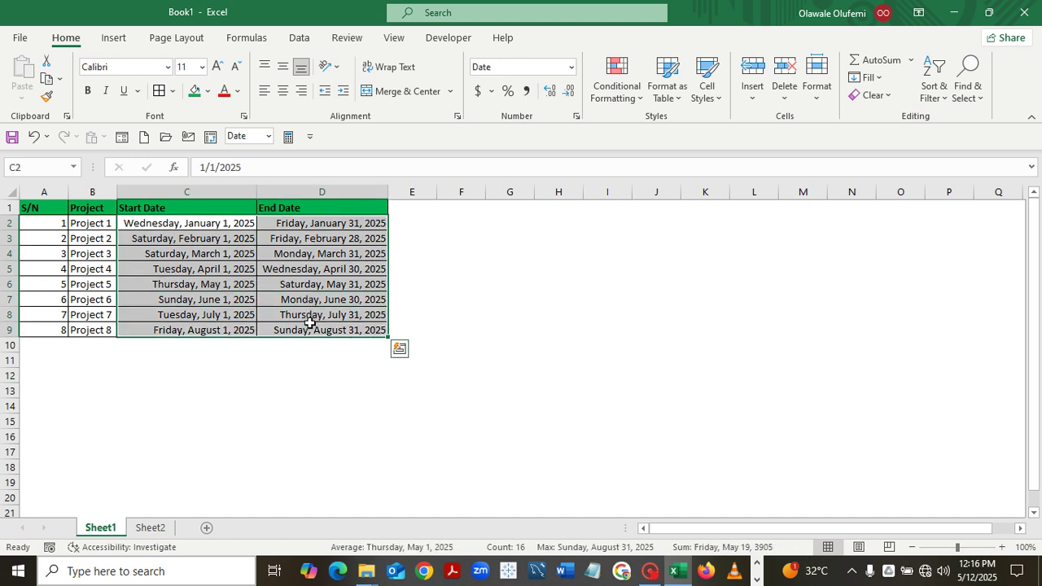
left_click(571, 68)
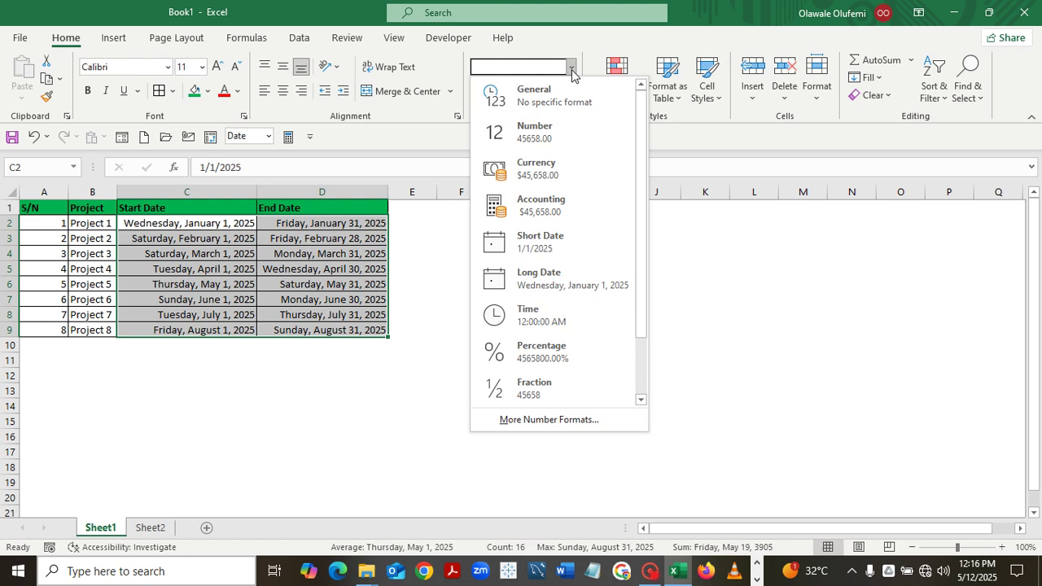
left_click(553, 248)
left_click(640, 314)
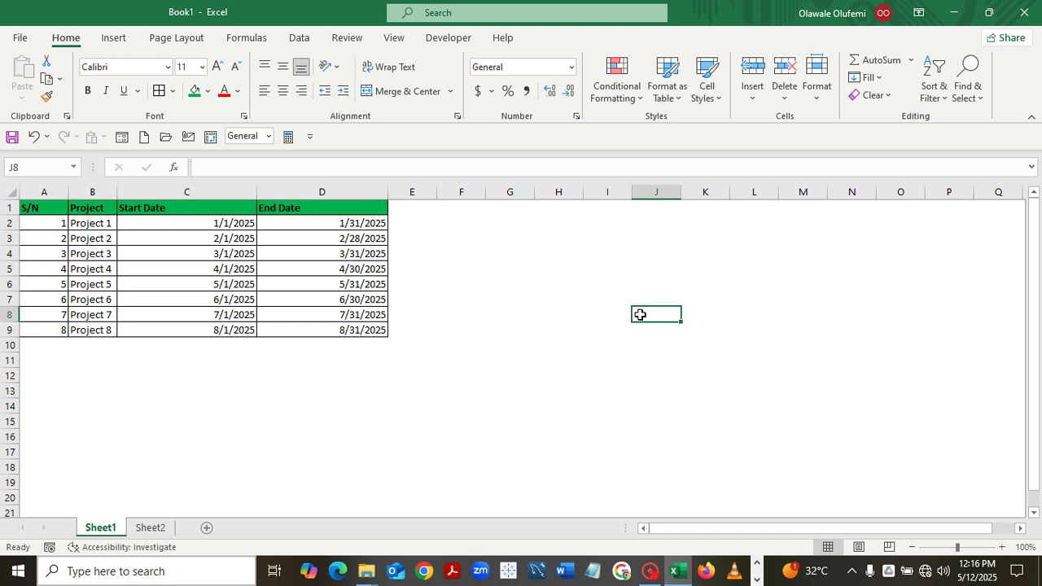
On Sheet2, apply the custom number format YYYY/MM/DD to the start and end dates in C2:D9
left_click(152, 528)
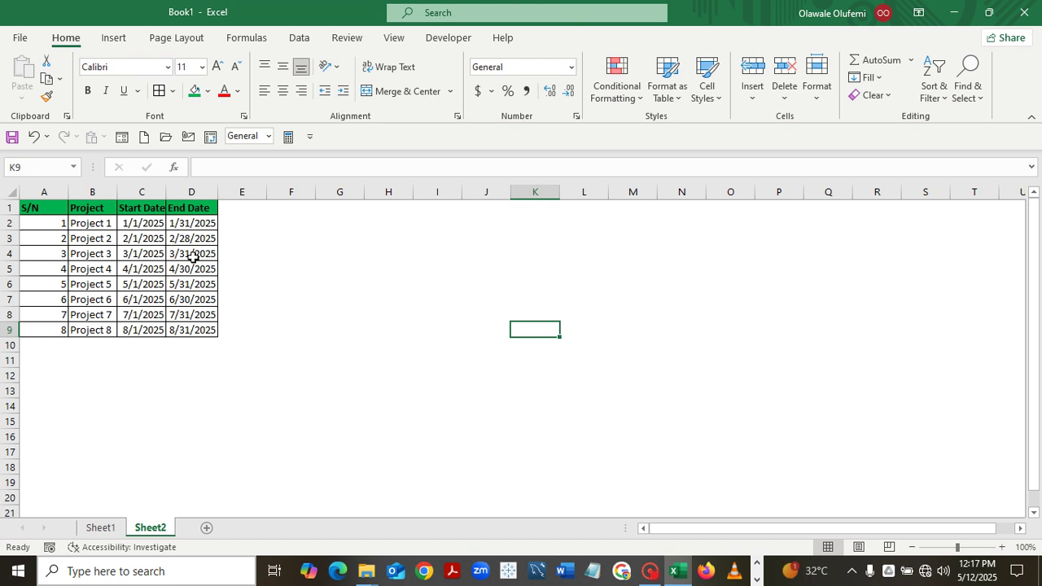
left_click_drag(131, 223, 188, 326)
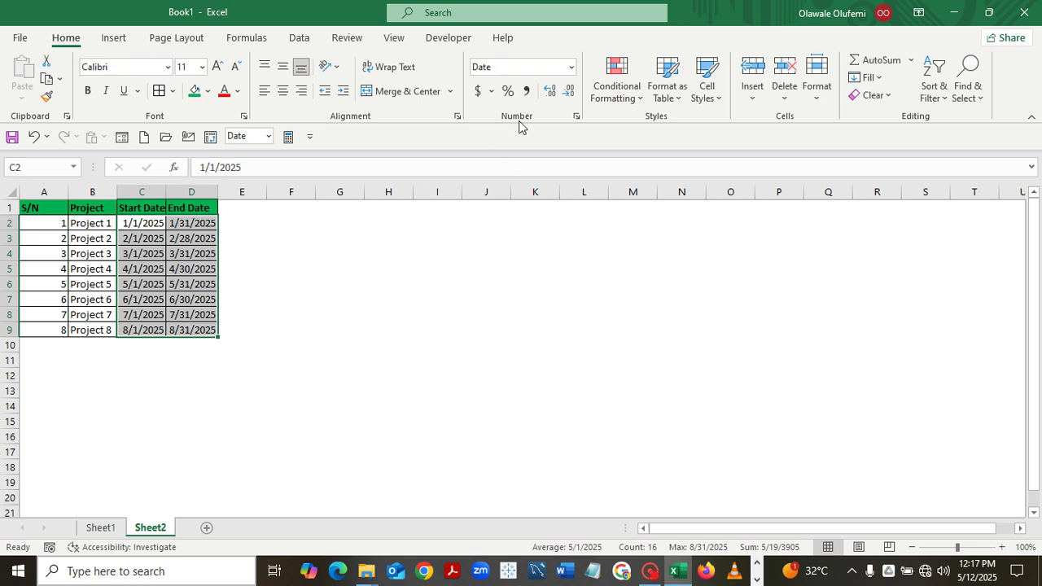
left_click(572, 68)
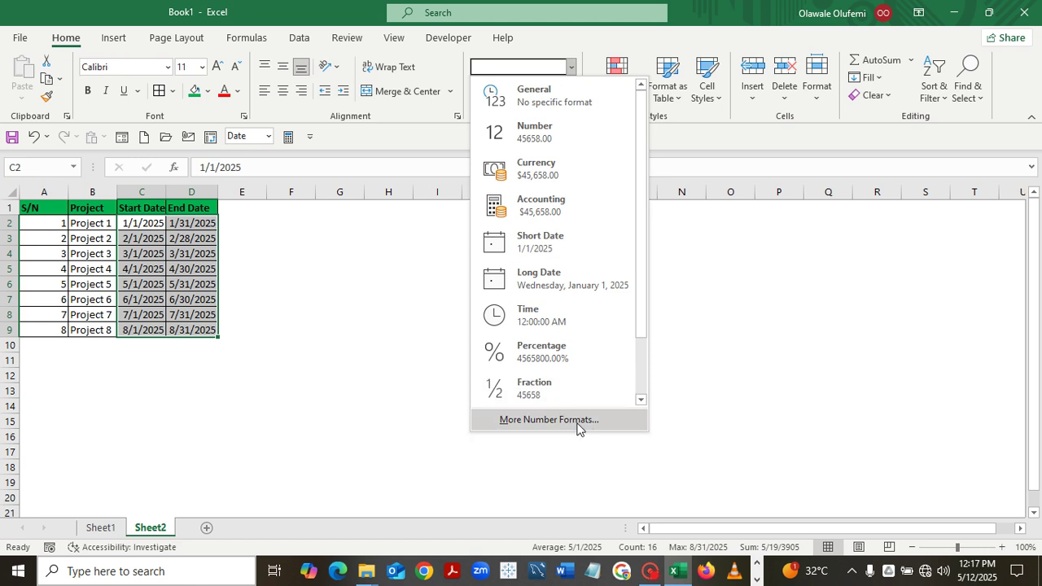
left_click(549, 419)
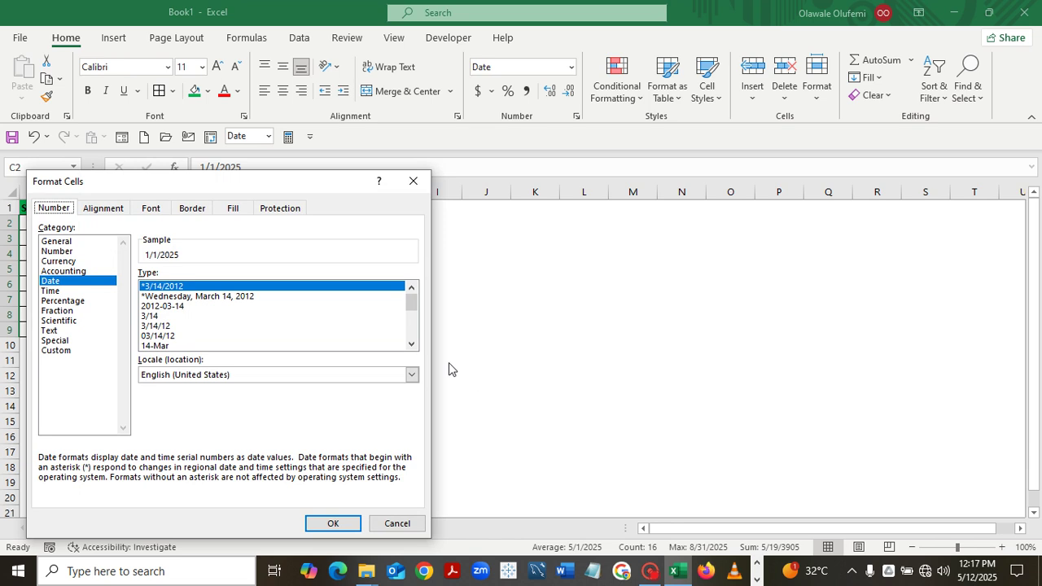
left_click(59, 352)
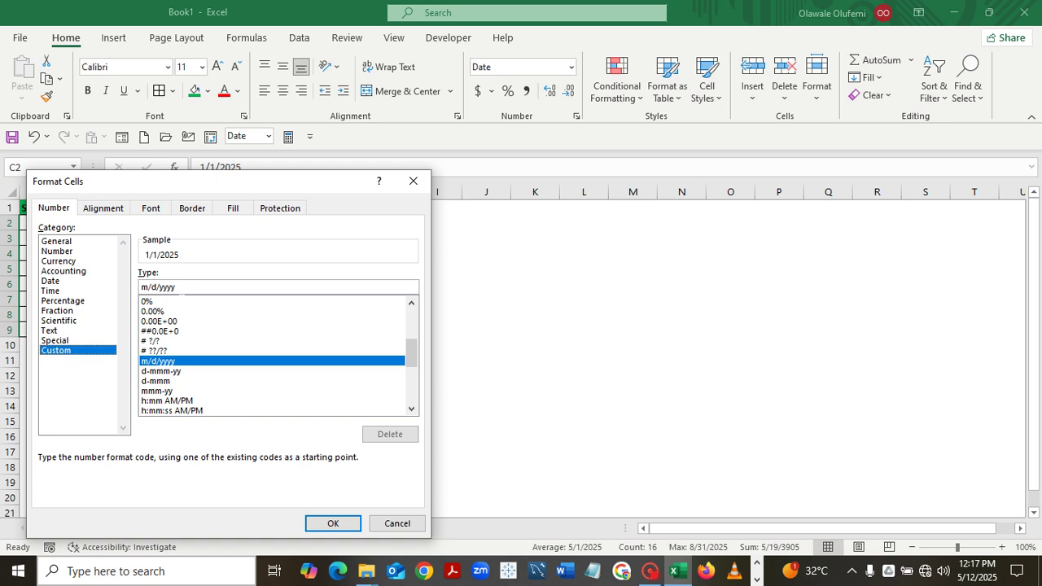
left_click(177, 287)
key("BackSpace")
key("BackSpace")
key("BackSpace")
key("BackSpace")
key("BackSpace")
key("BackSpace")
key("BackSpace")
key("BackSpace")
key("BackSpace")
key("BackSpace")
key("BackSpace")
key("BackSpace")
key("BackSpace")
key("BackSpace")
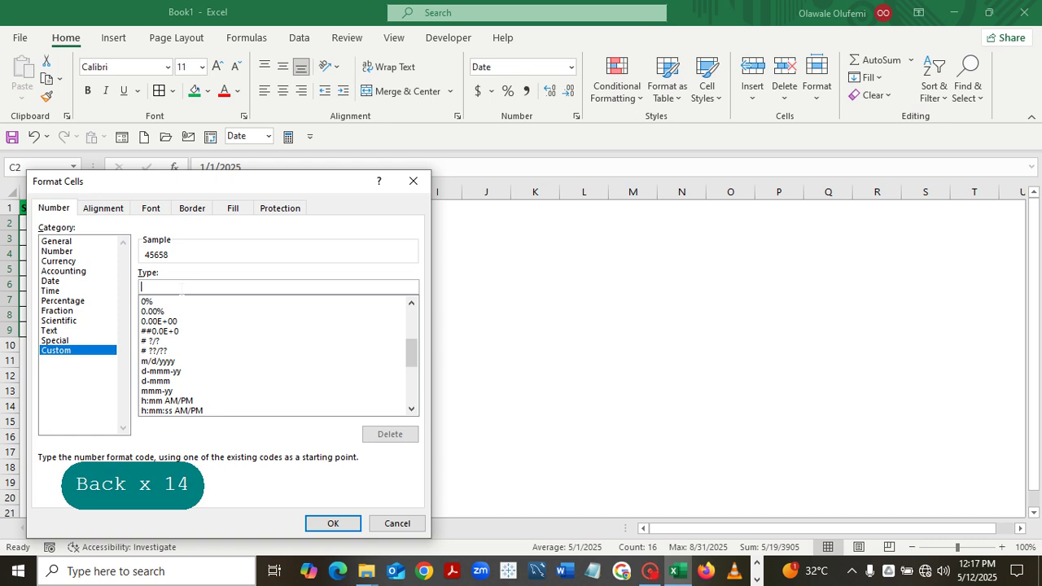
type("YY")
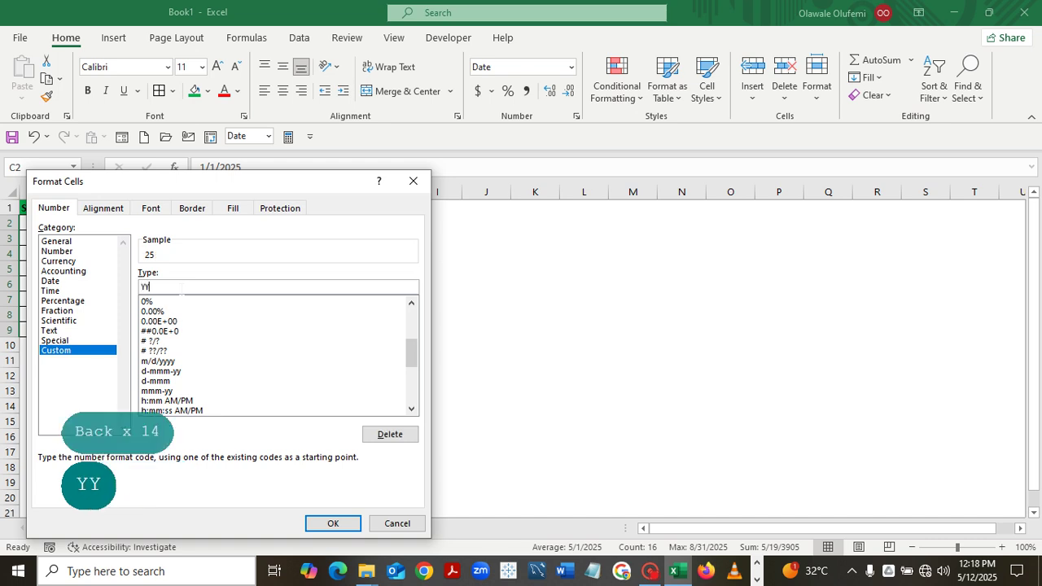
type("YY/")
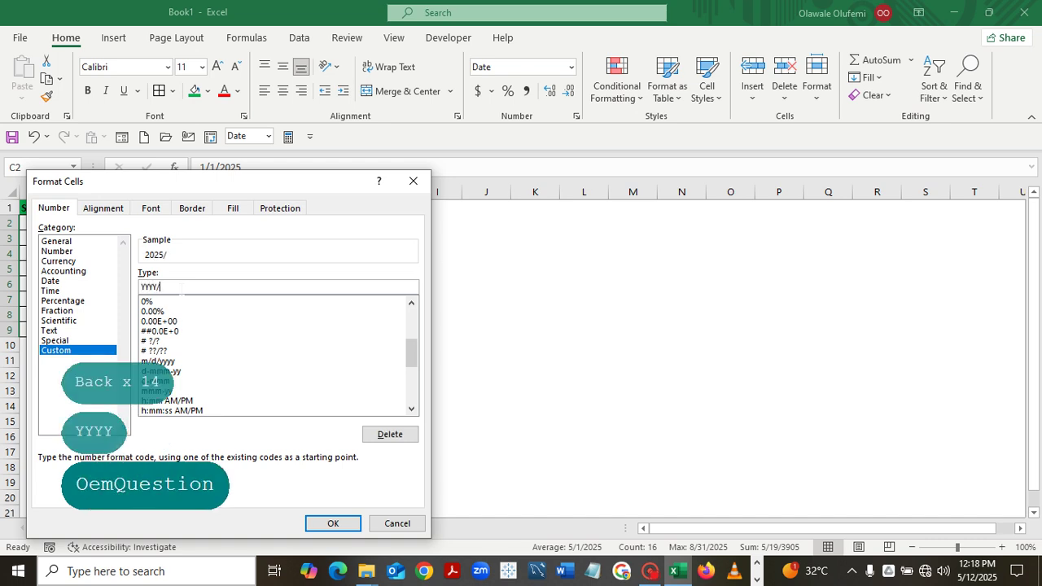
type("MM")
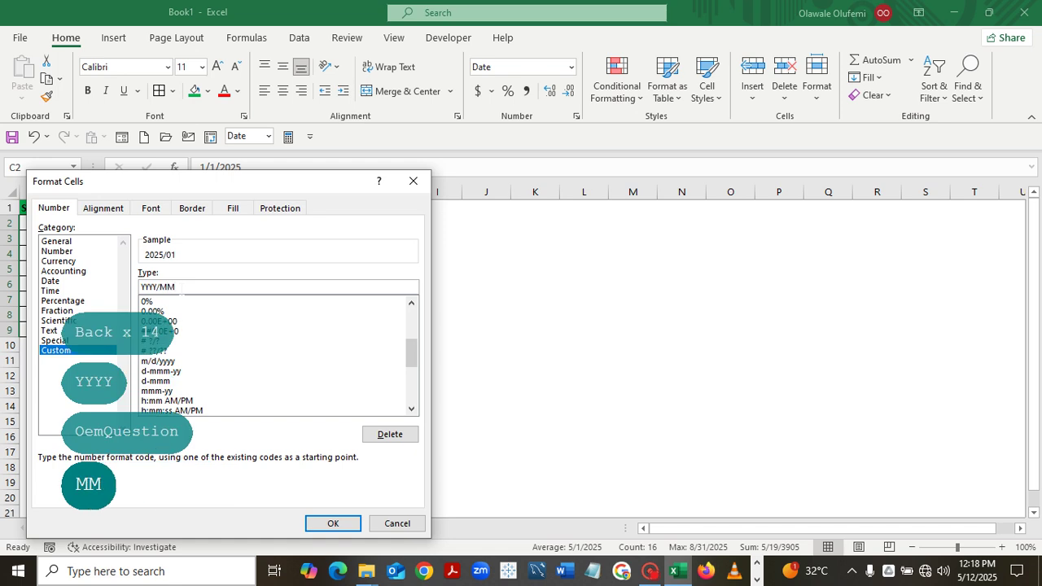
type("/DD")
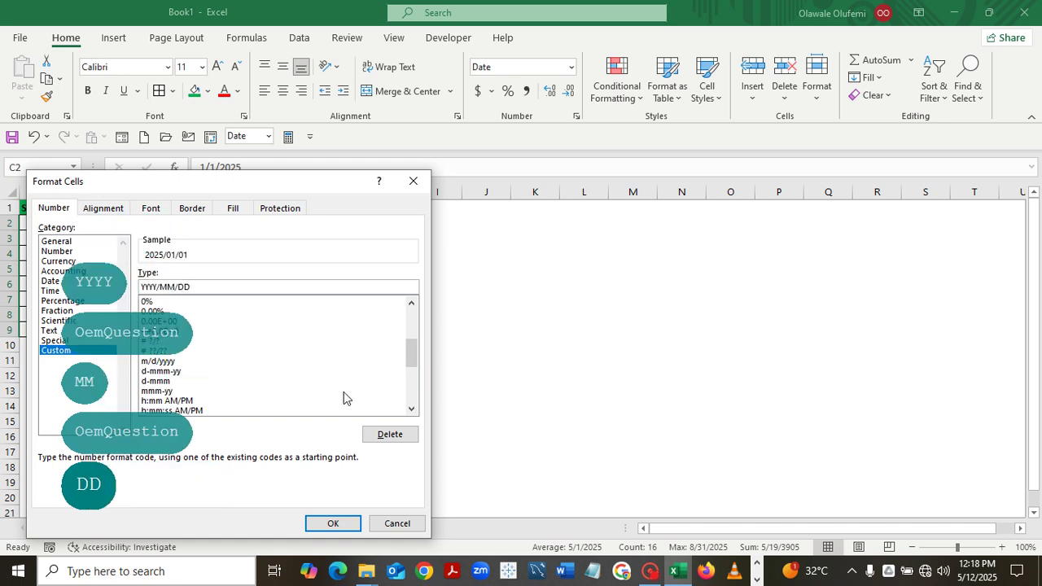
left_click(333, 523)
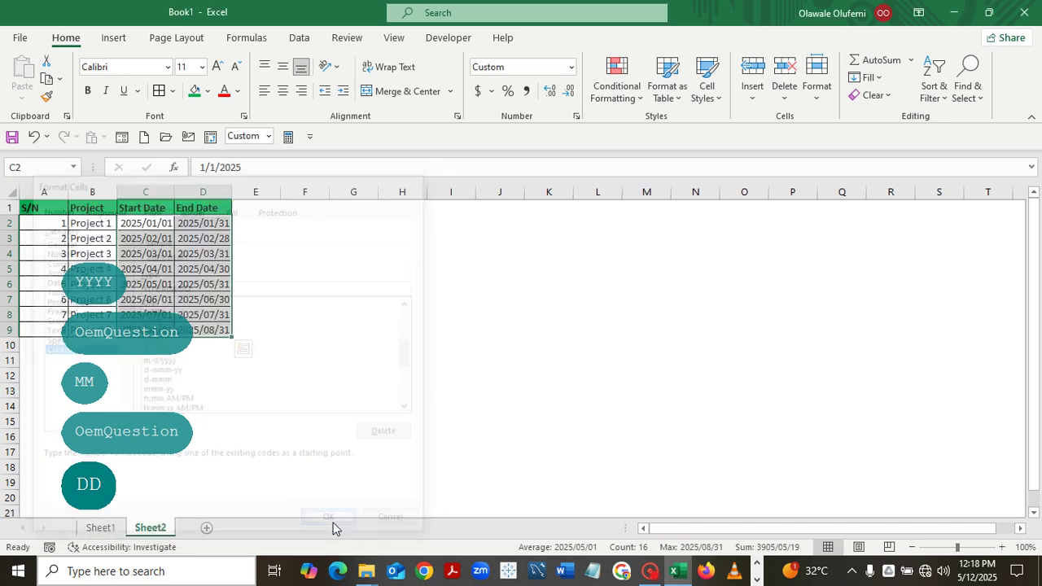
left_click(456, 395)
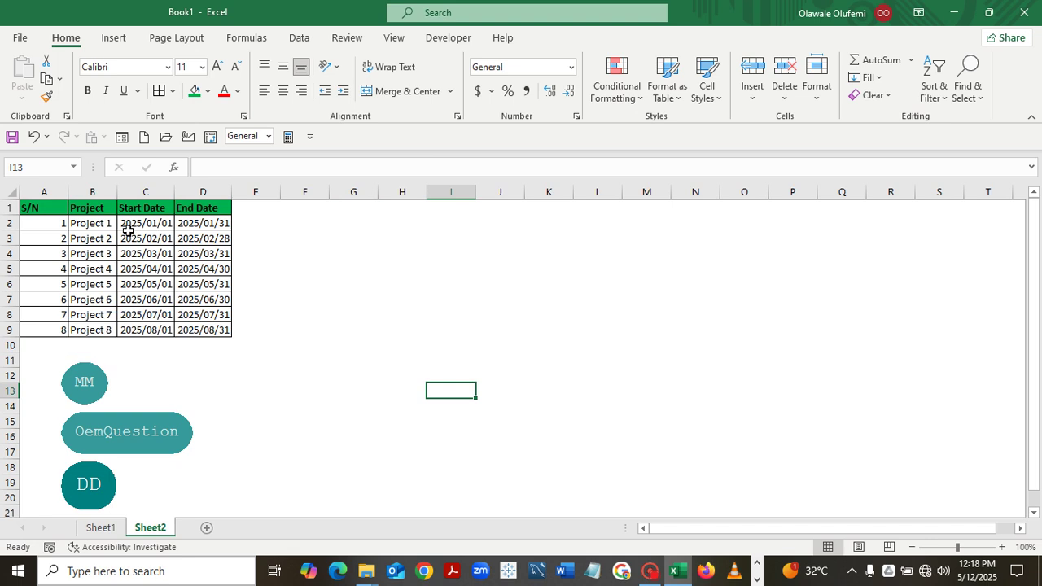